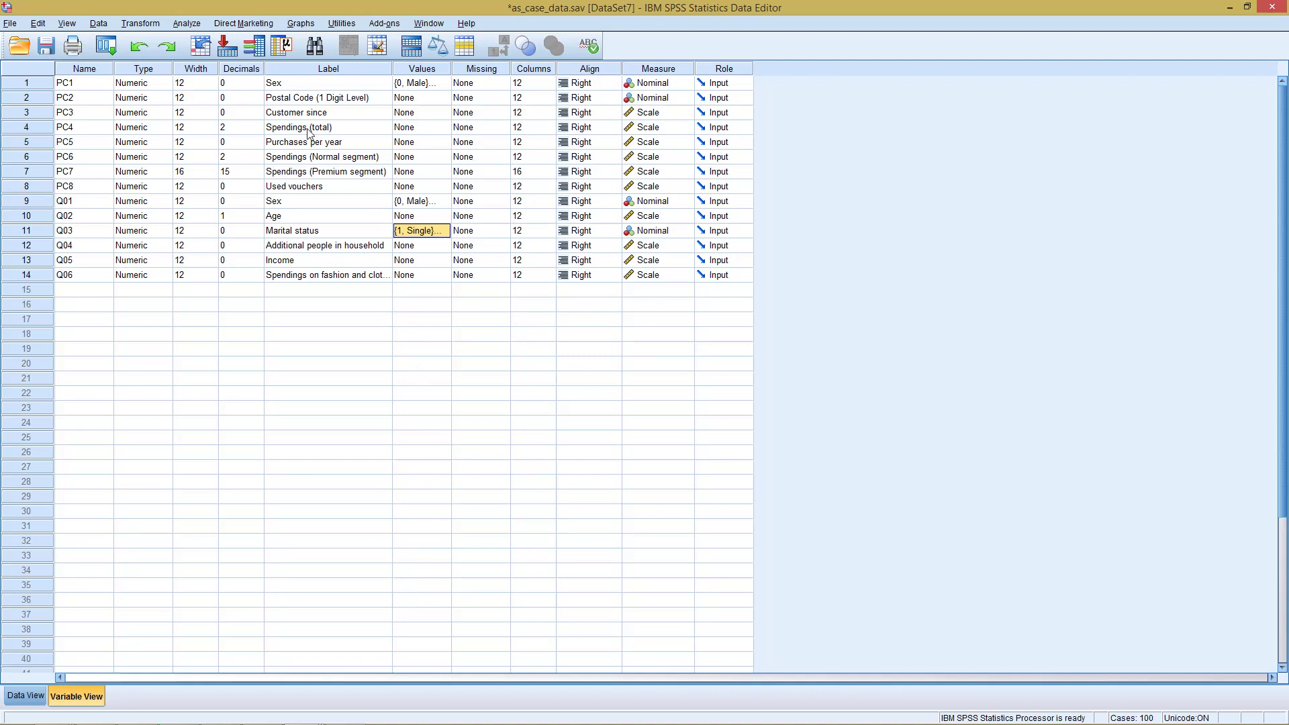
Step: Open the Analyze menu in the Data Editor for the as_case_data.sav dataset
click(188, 24)
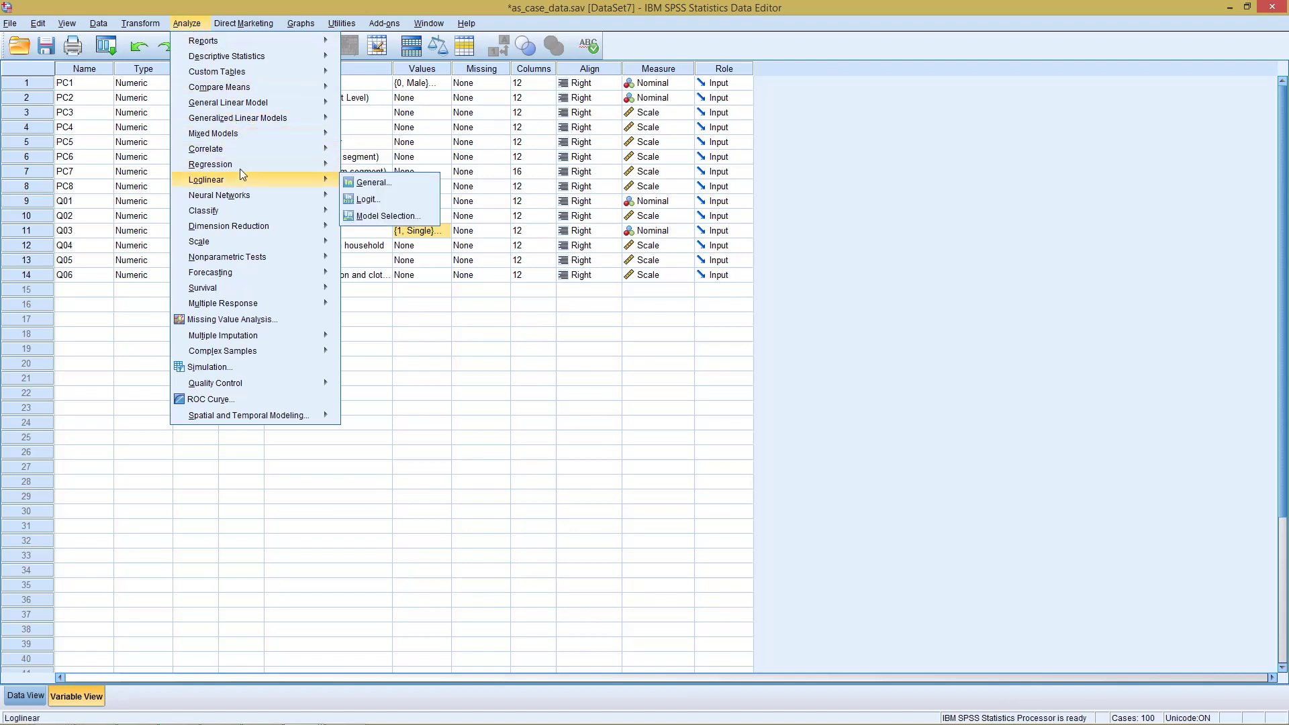
Step: Start Curve Estimation with clothing spending Q06 as dependent and Income [Q05] as Variable
mouse_move(238, 166)
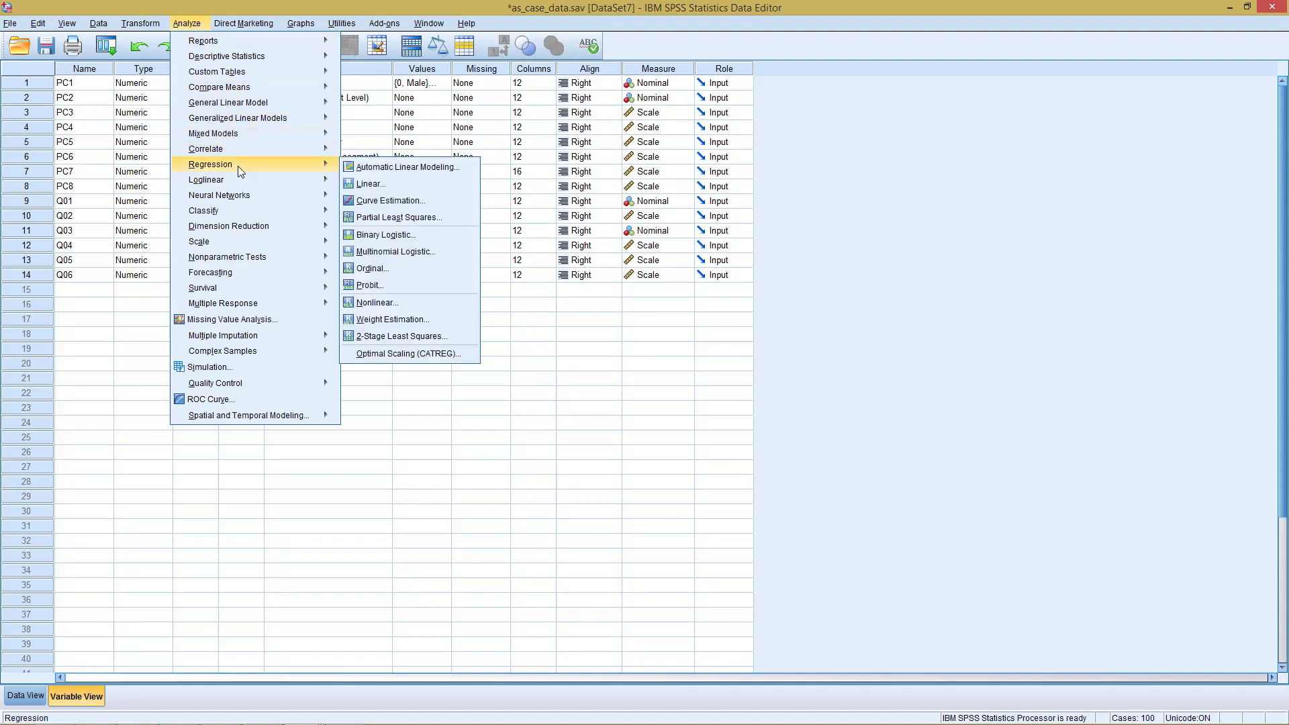
click(370, 205)
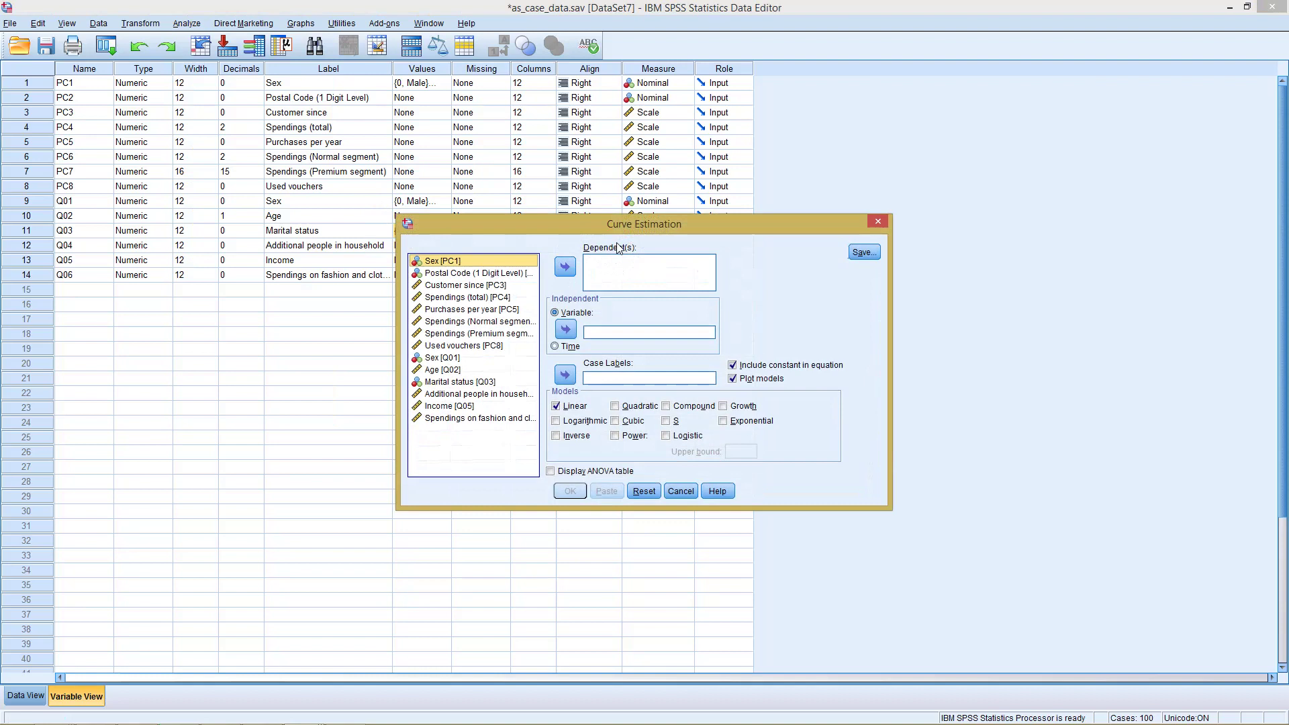
click(490, 420)
click(565, 267)
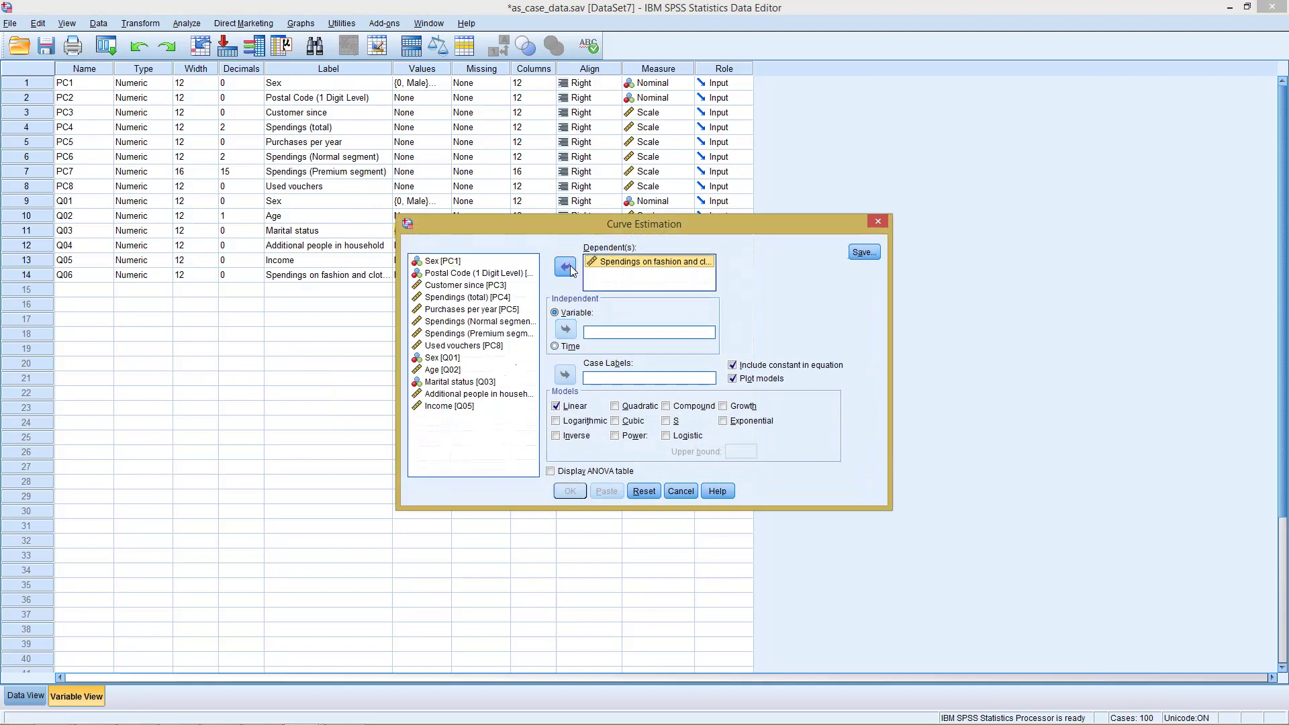
click(447, 408)
click(559, 329)
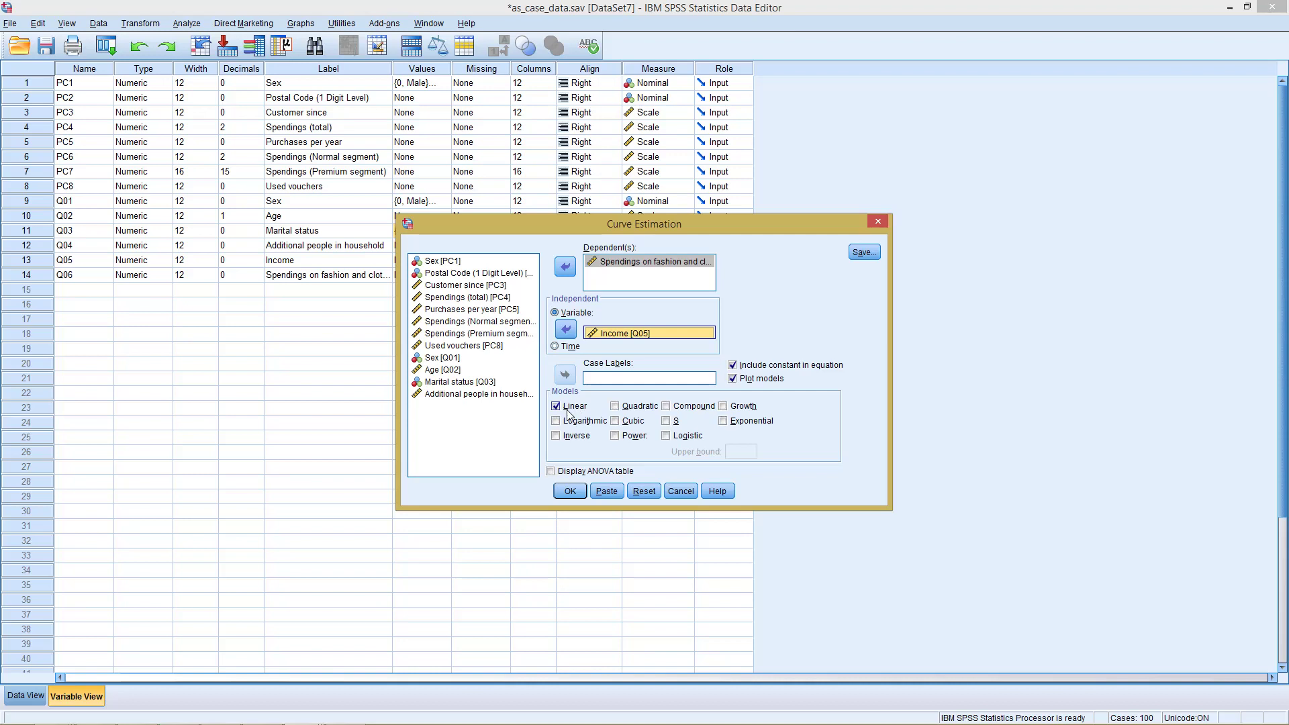
Step: Add Quadratic, S, Logarithmic, Cubic and Exponential models alongside Linear
click(616, 408)
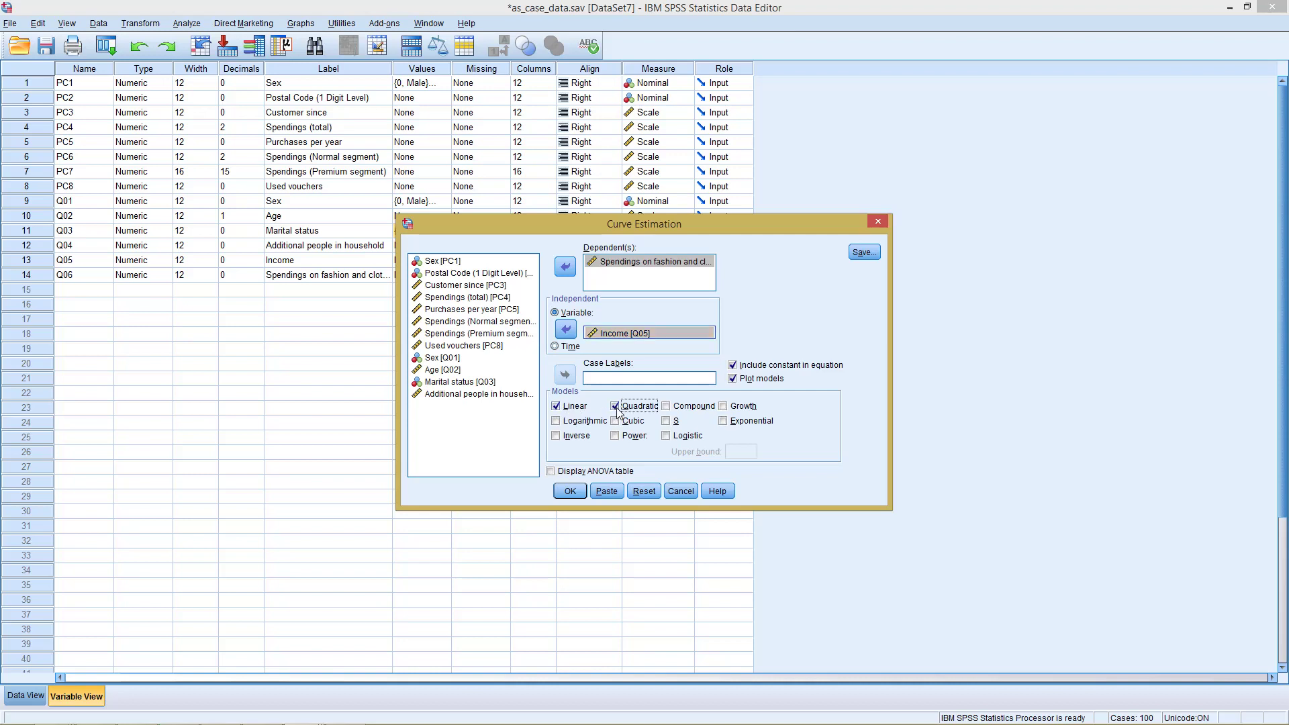
click(666, 422)
click(582, 422)
click(624, 423)
click(733, 425)
Step: Run the curve estimation and select the Model Summary and Parameter Estimates table in the Viewer
click(570, 492)
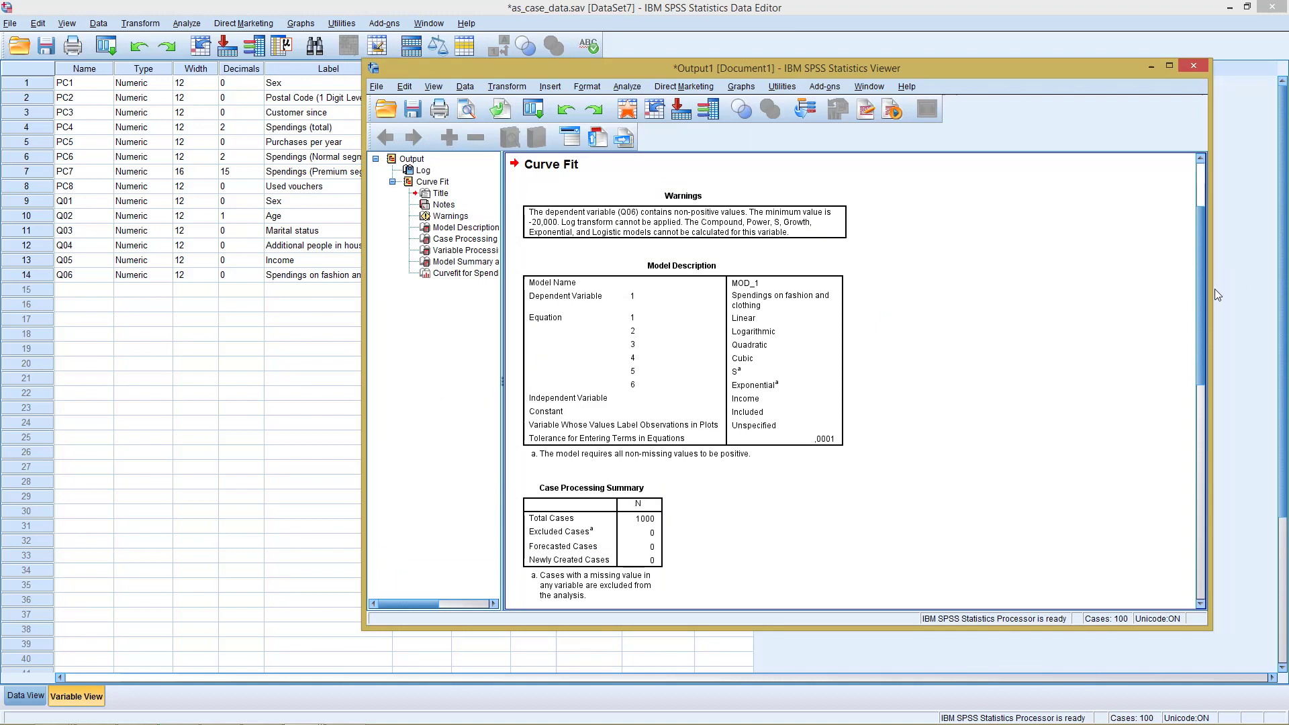
drag(1203, 300, 1199, 477)
click(841, 517)
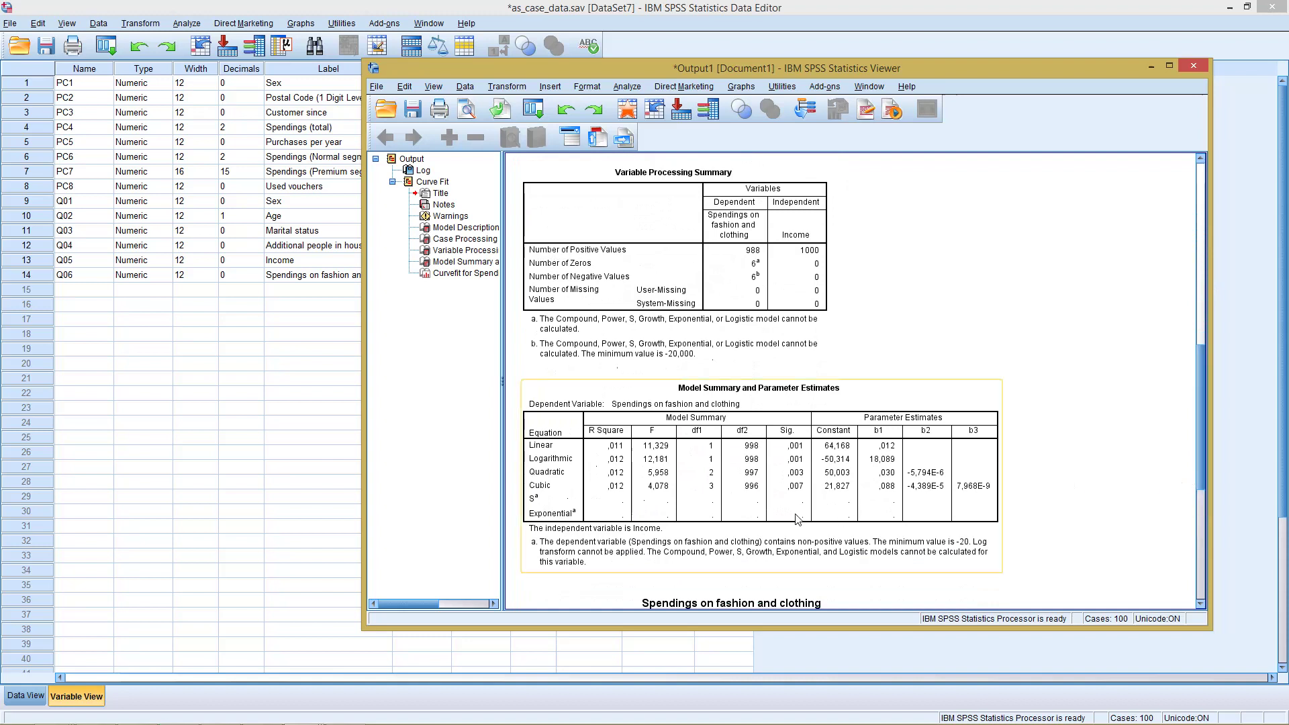
click(702, 330)
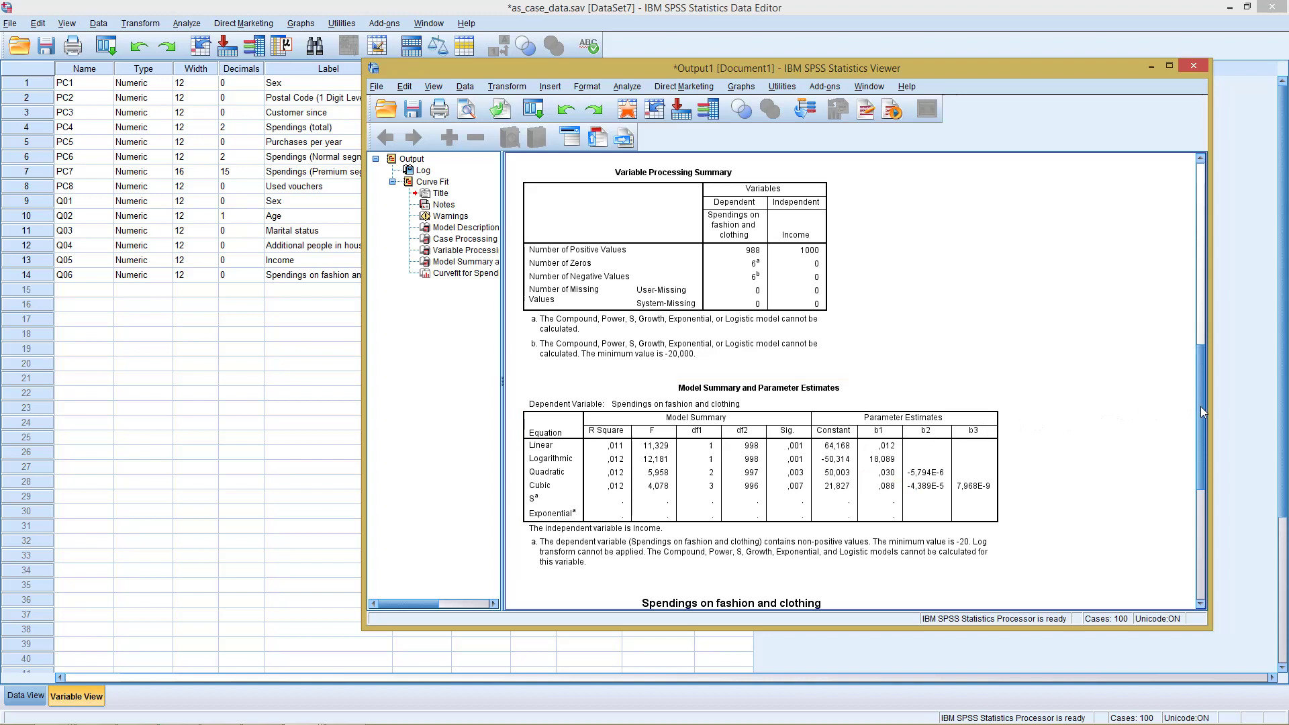
drag(1201, 406, 1202, 507)
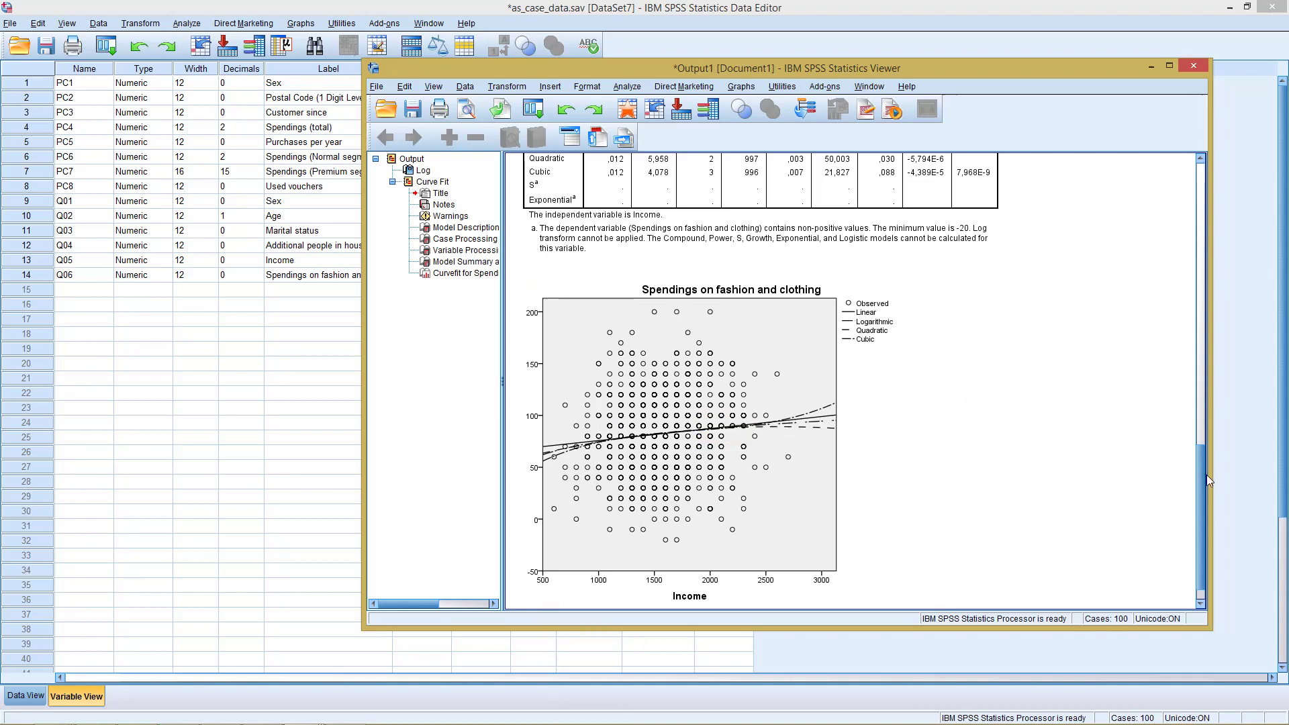
drag(1202, 474, 1192, 391)
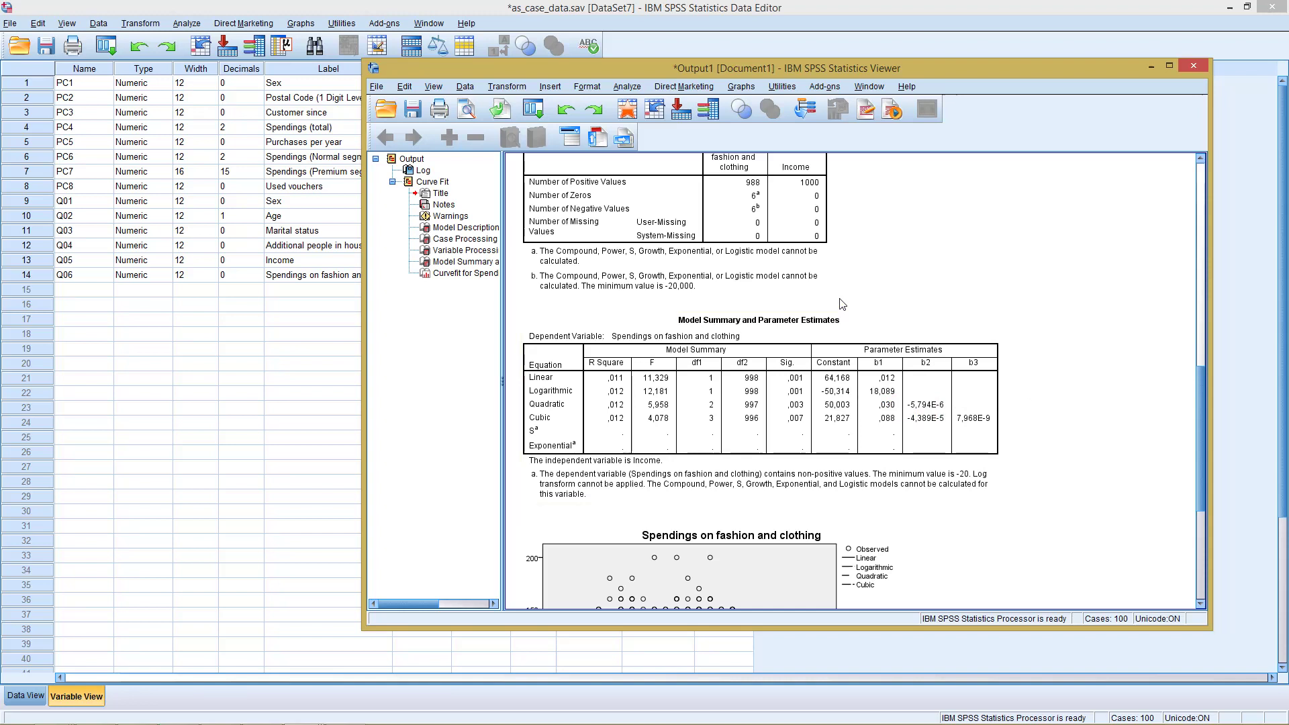
click(628, 86)
mouse_move(660, 244)
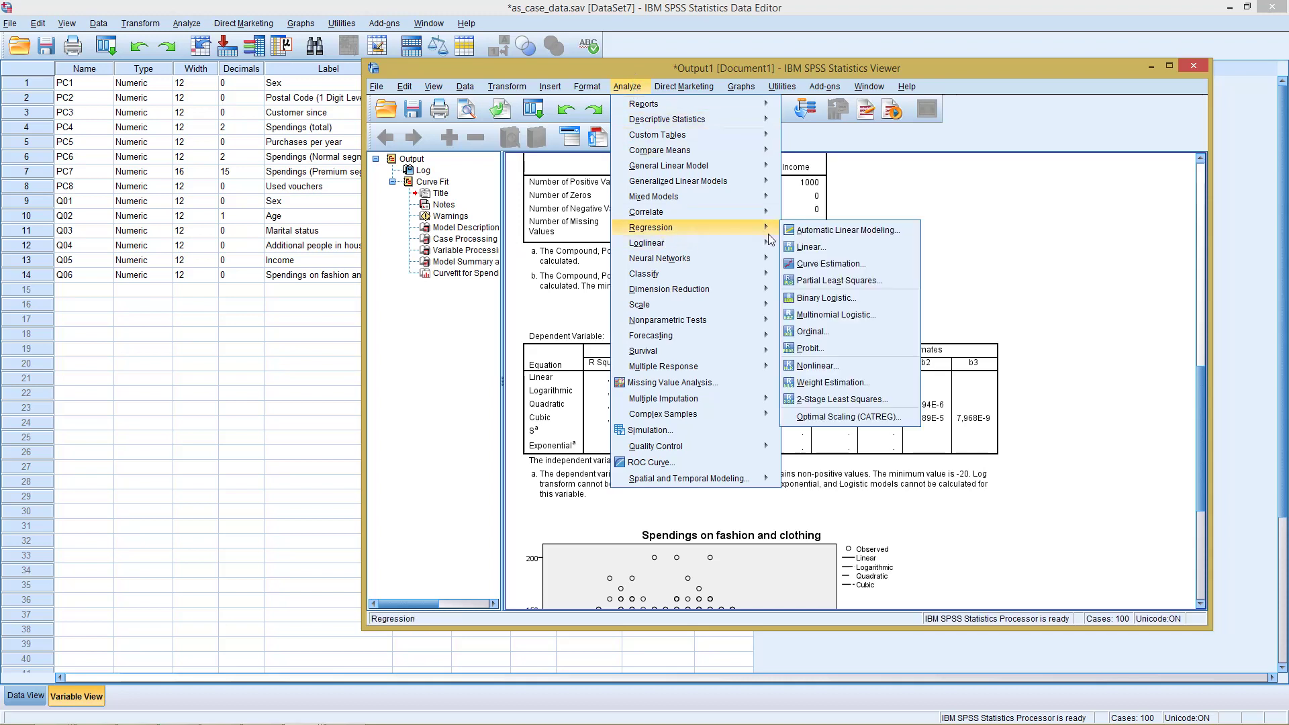
mouse_move(764, 228)
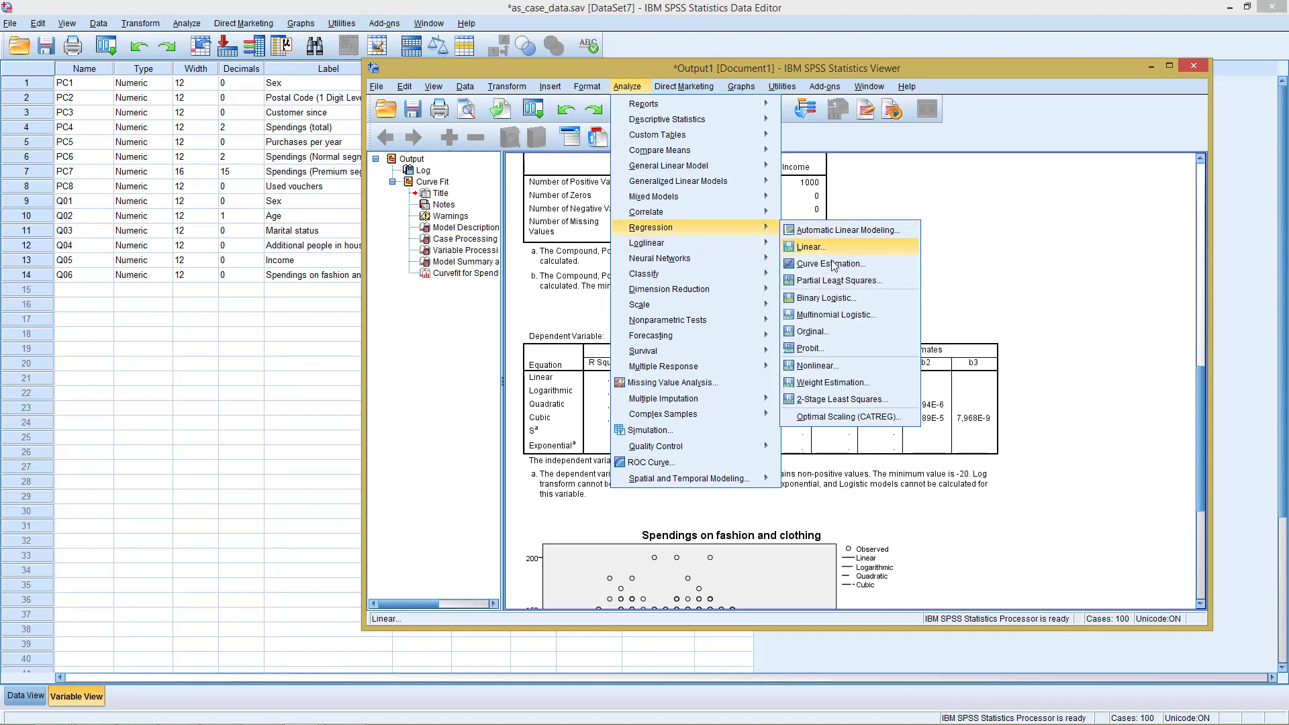
click(821, 366)
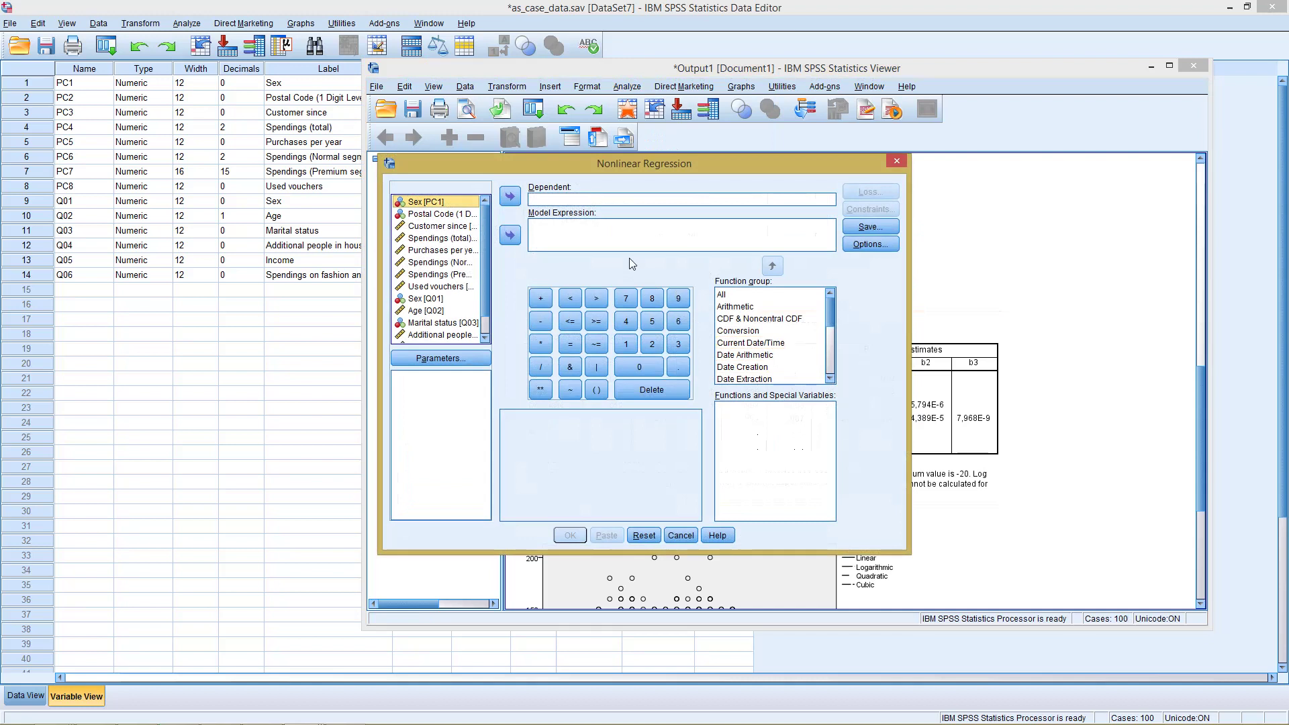
click(550, 200)
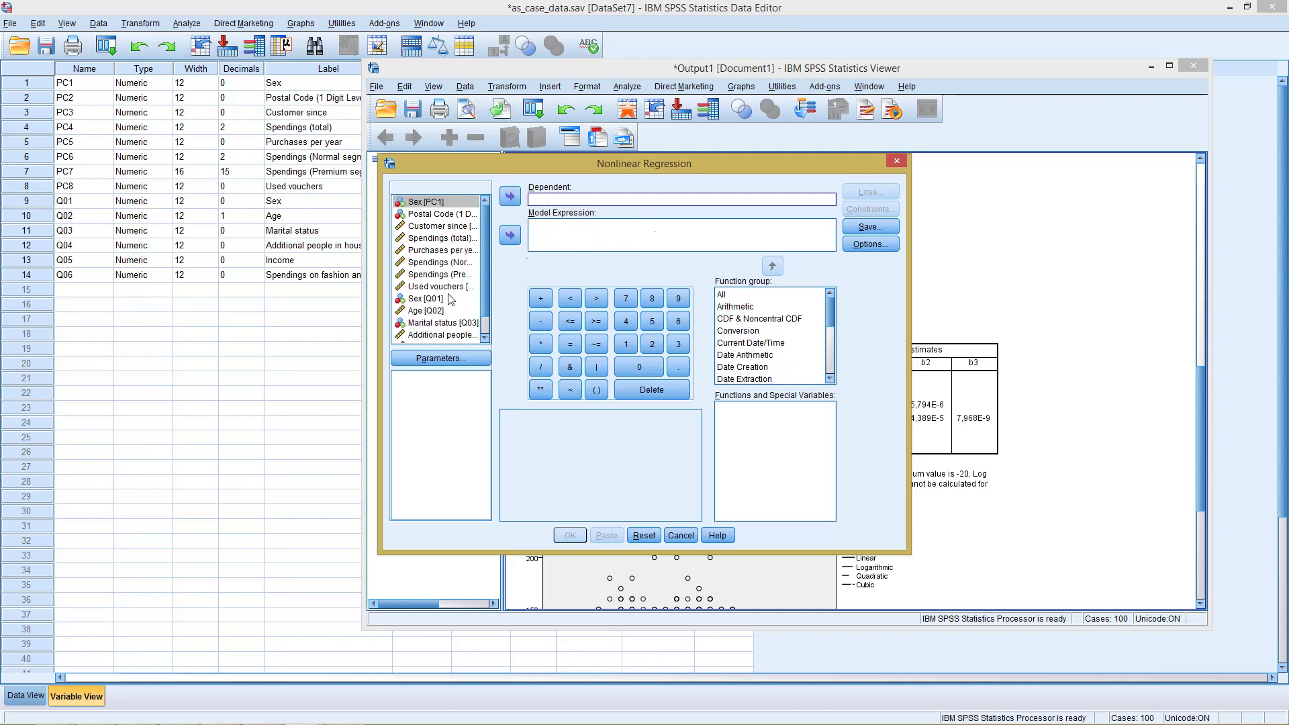
scroll(489, 325, down, 1)
click(440, 337)
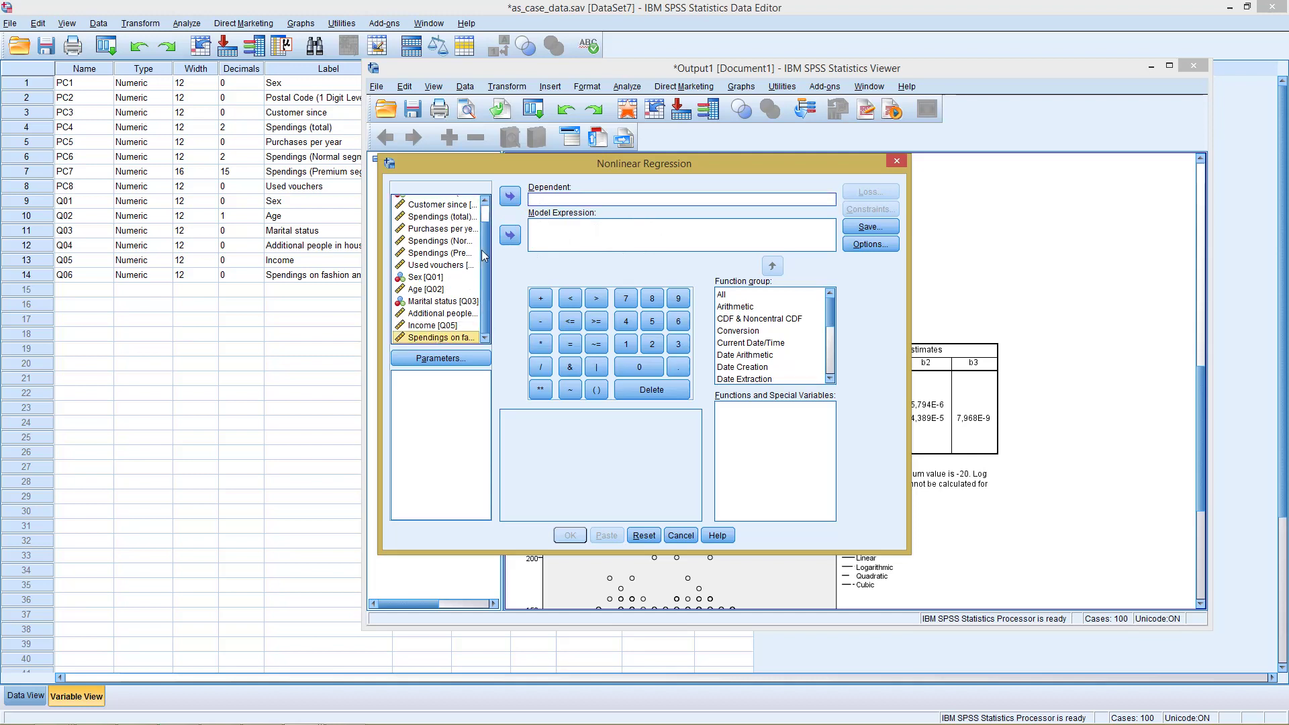
click(511, 196)
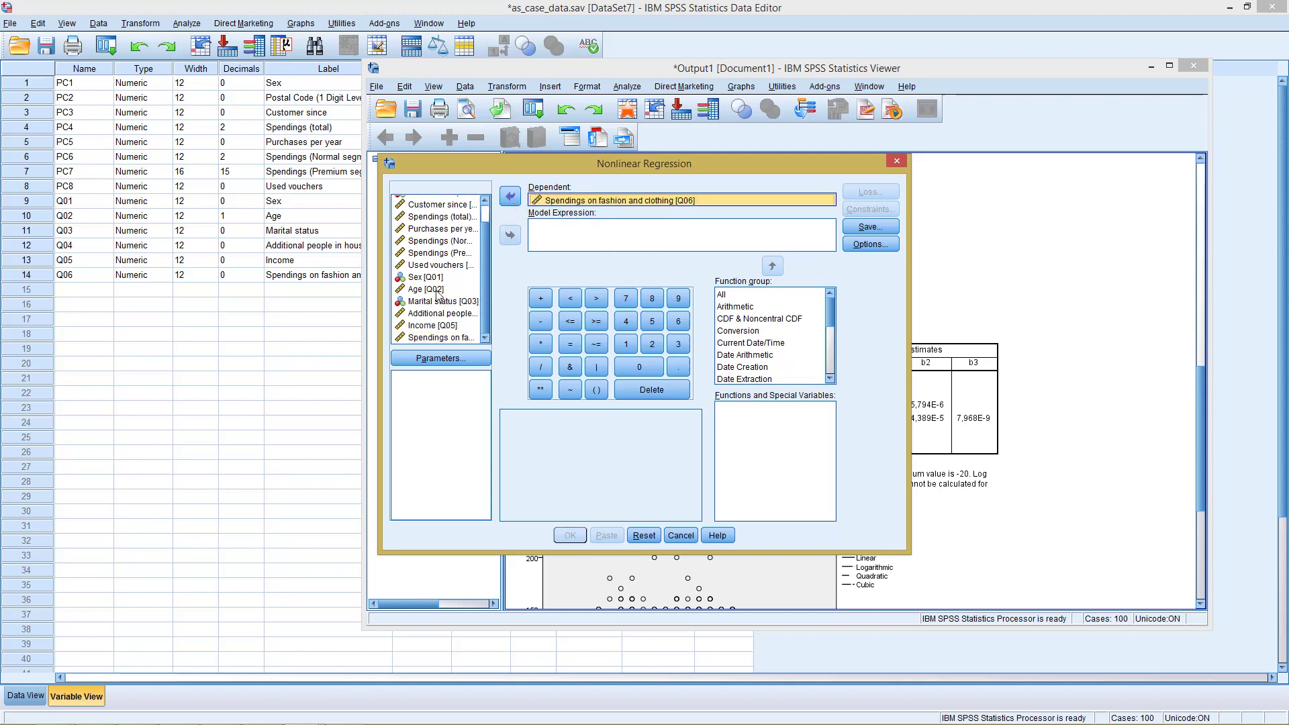
click(438, 290)
click(510, 235)
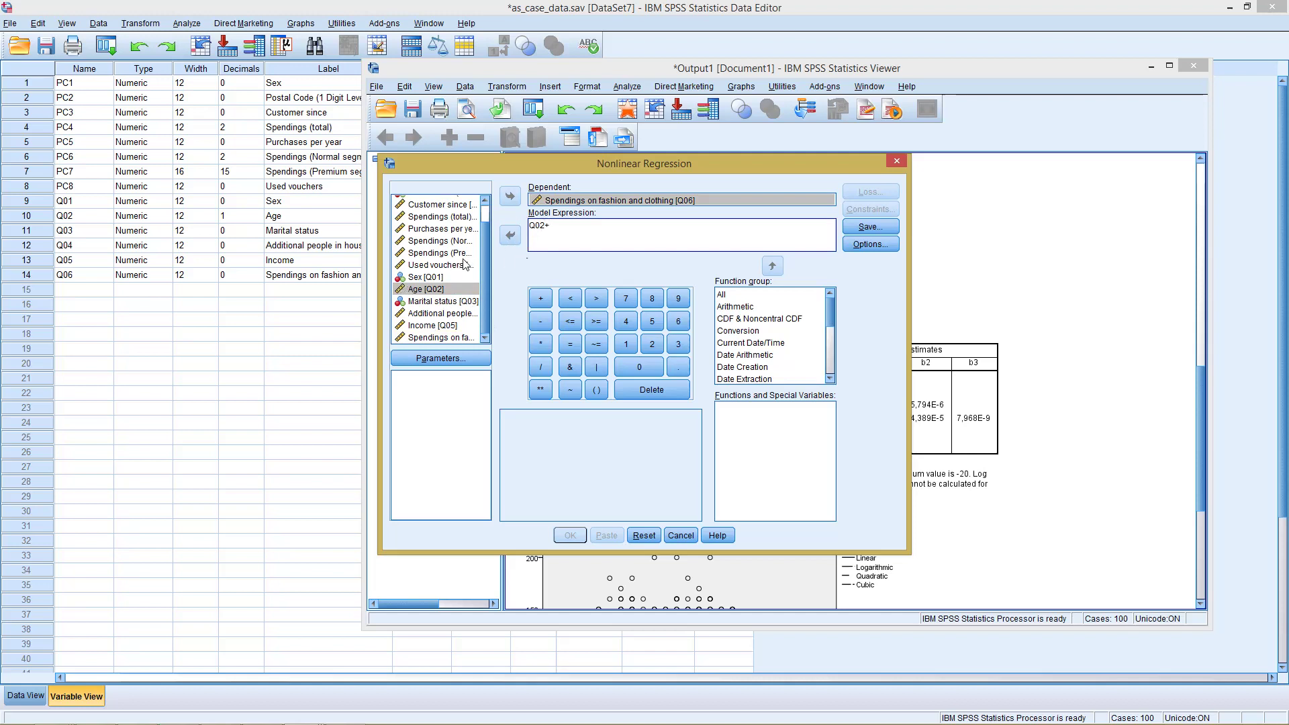
click(440, 288)
click(513, 234)
click(430, 327)
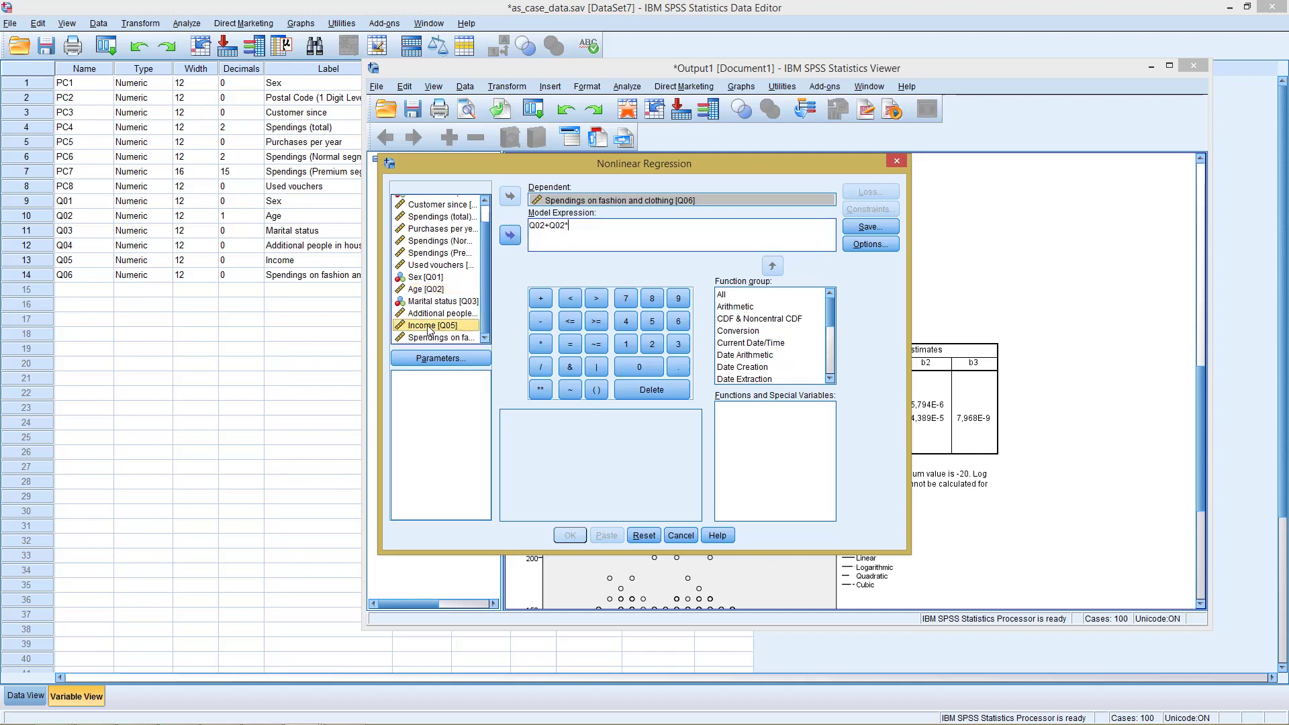
click(509, 238)
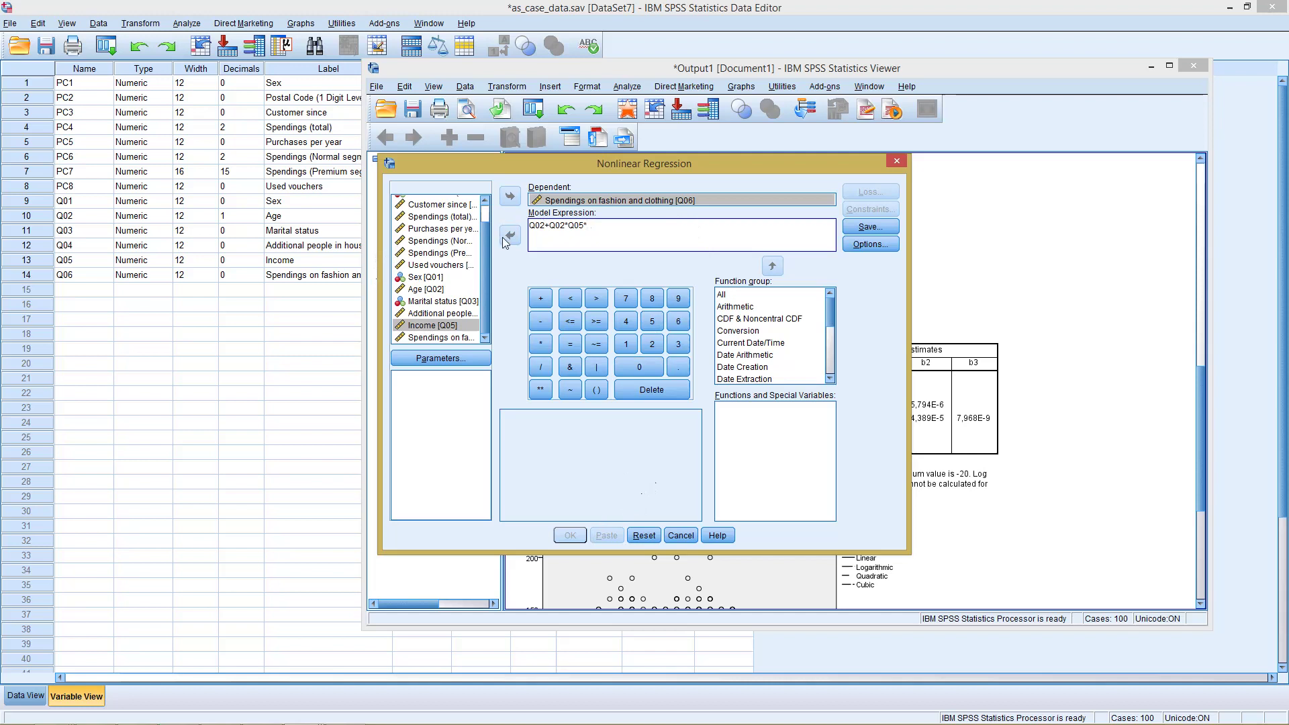
click(446, 325)
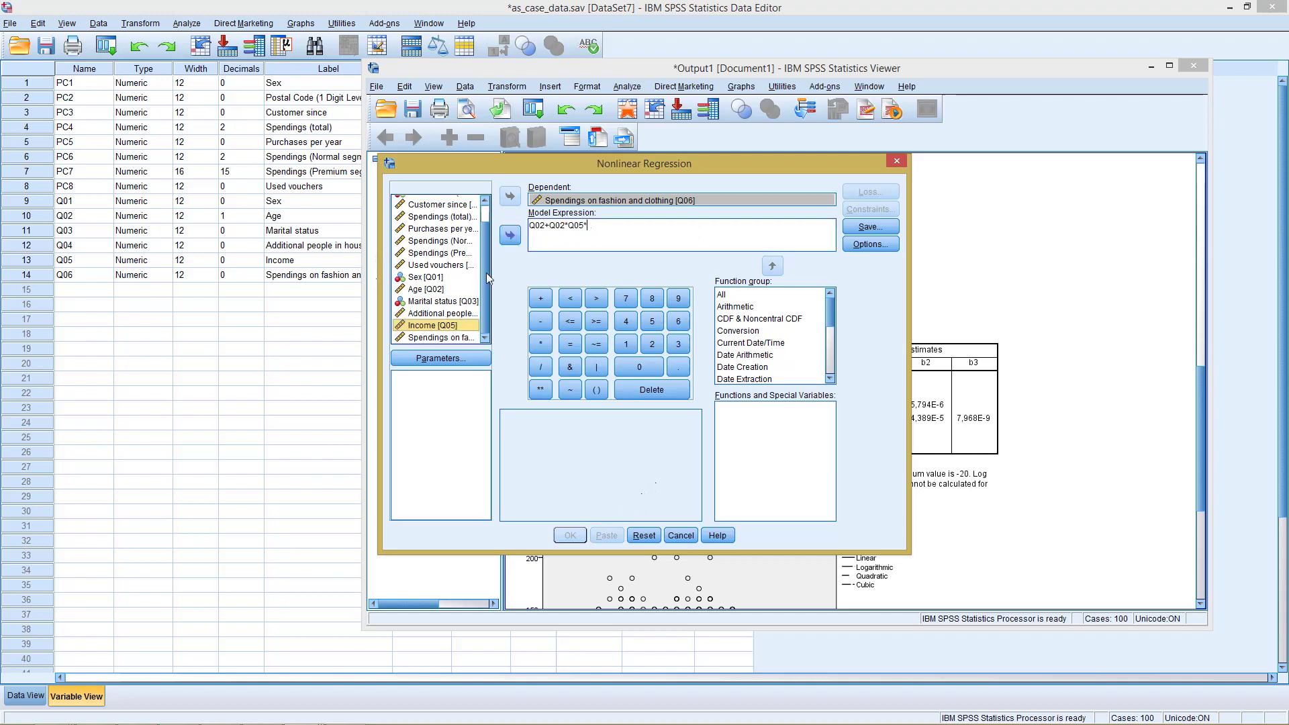
click(509, 240)
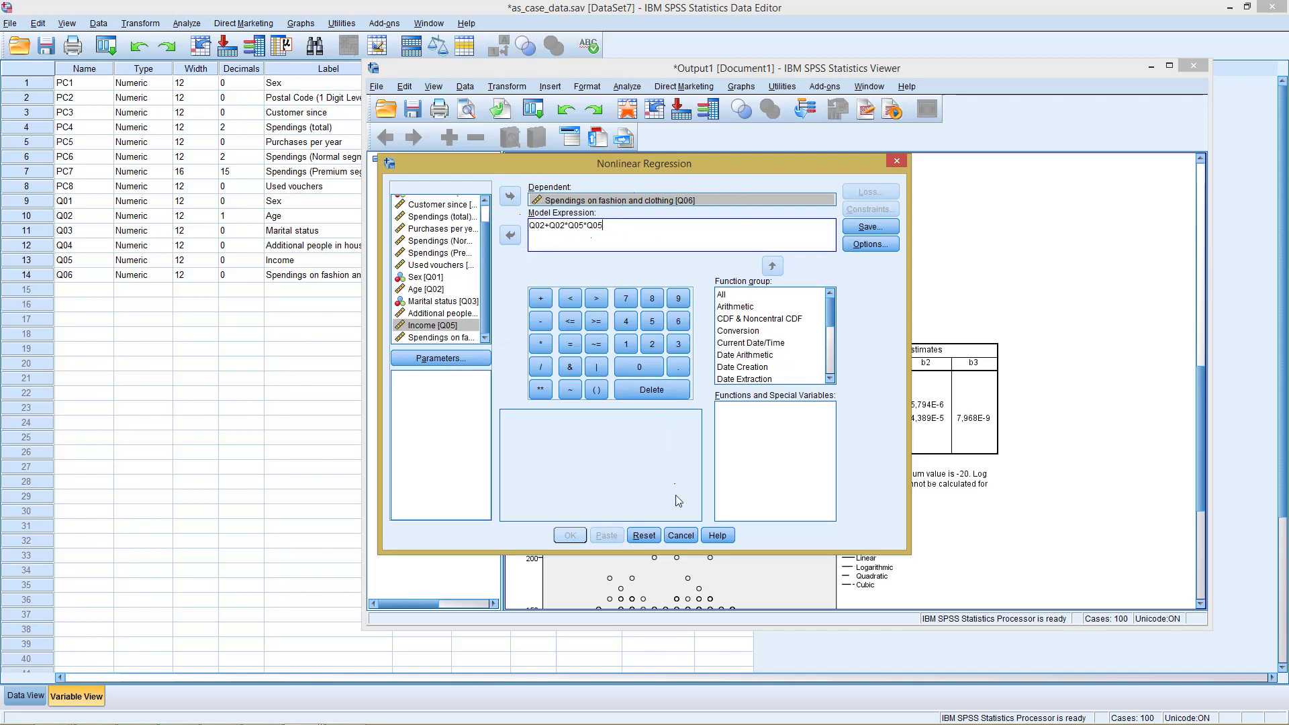
click(680, 536)
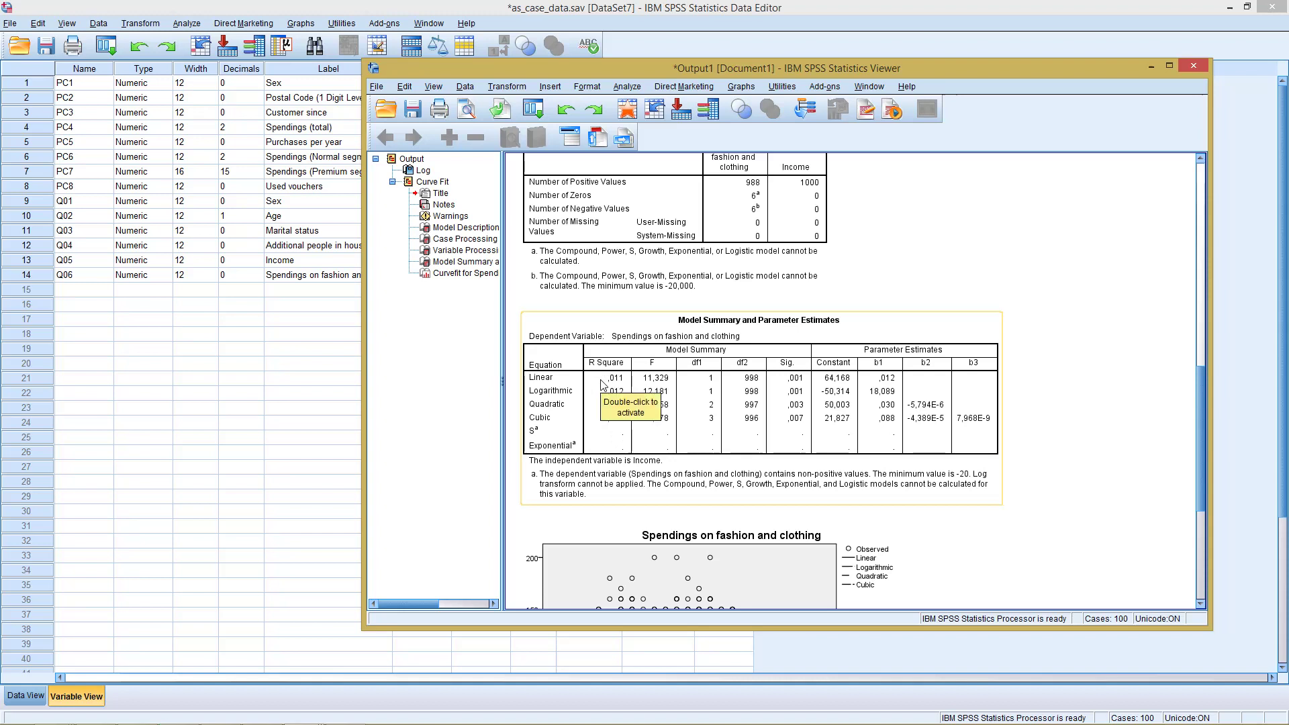
click(595, 277)
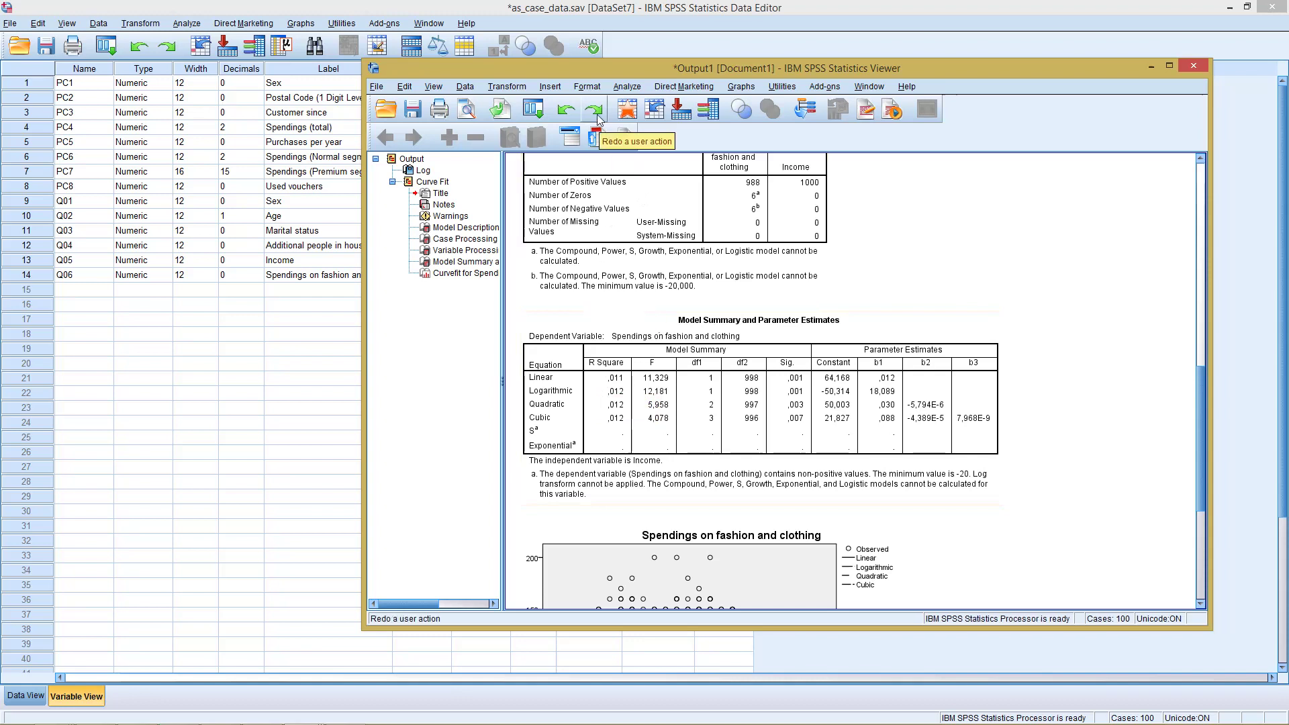
click(593, 432)
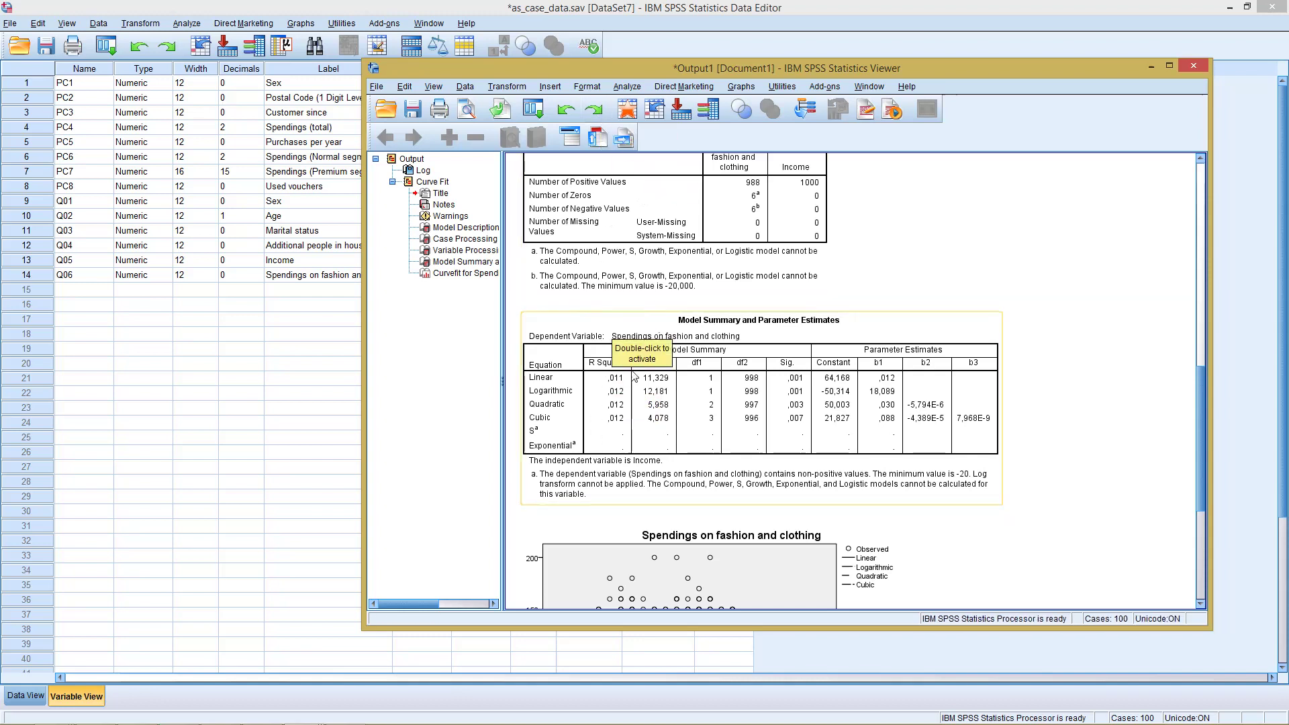